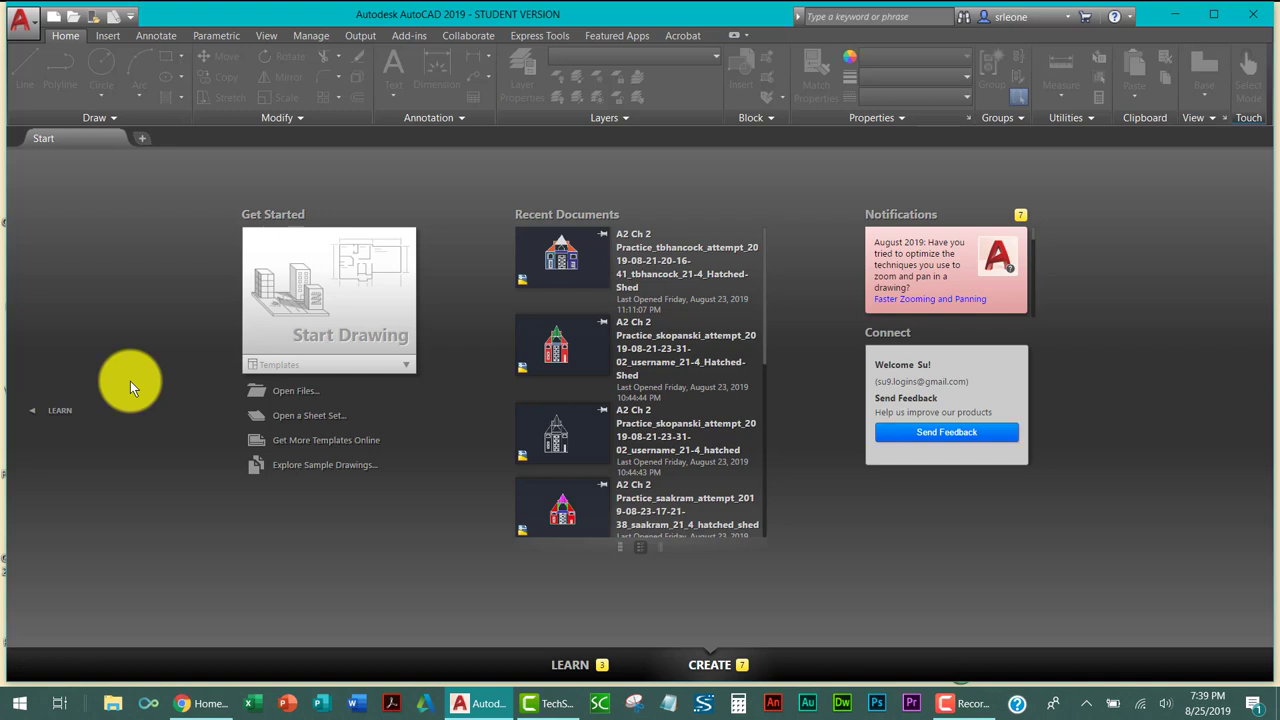
Expand the Templates list on the Start page to show acad.dwt and acadiso.dwt.
click(297, 372)
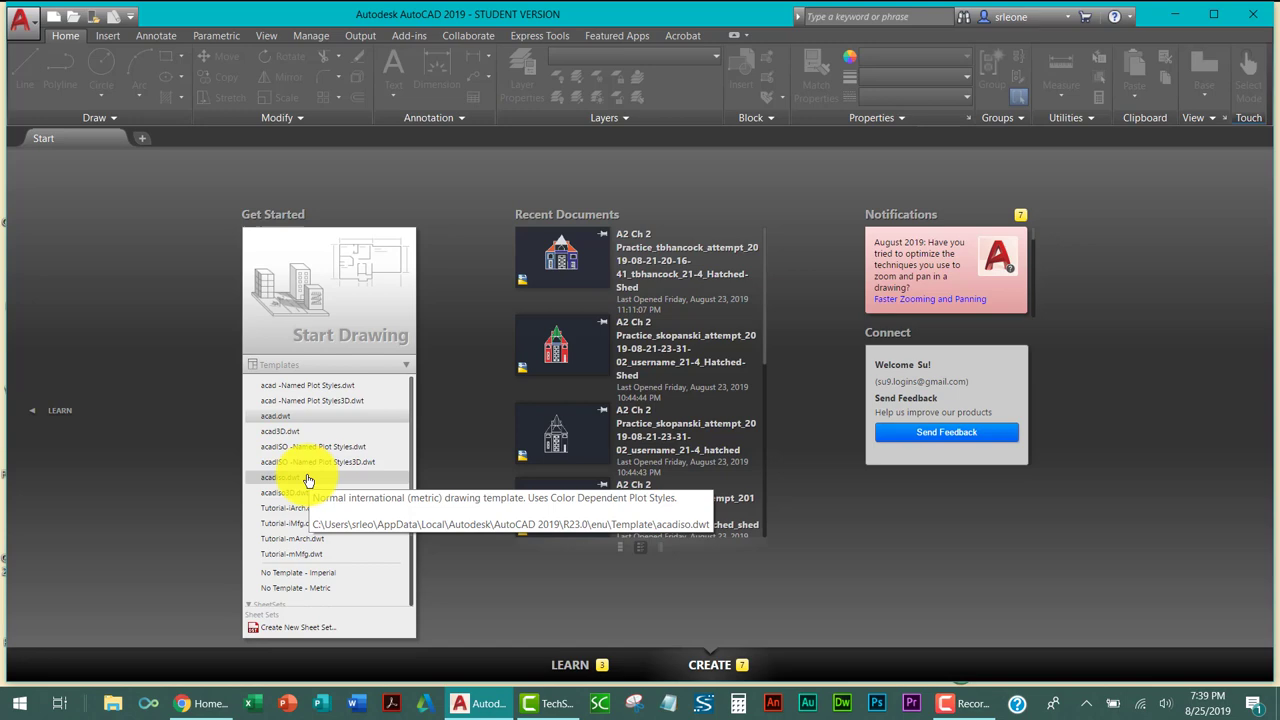
Start Drawing2 from a template and set decimal units with Inches as the insertion scale.
click(282, 418)
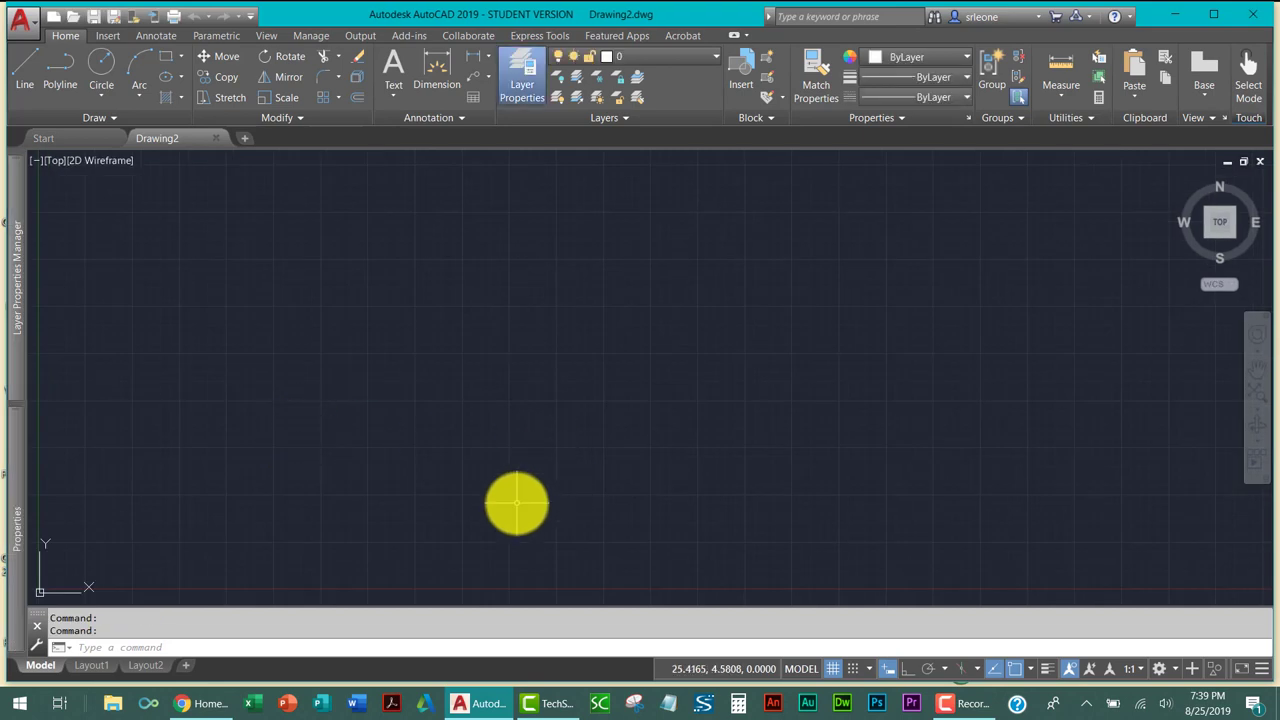
text(units)
key(Return)
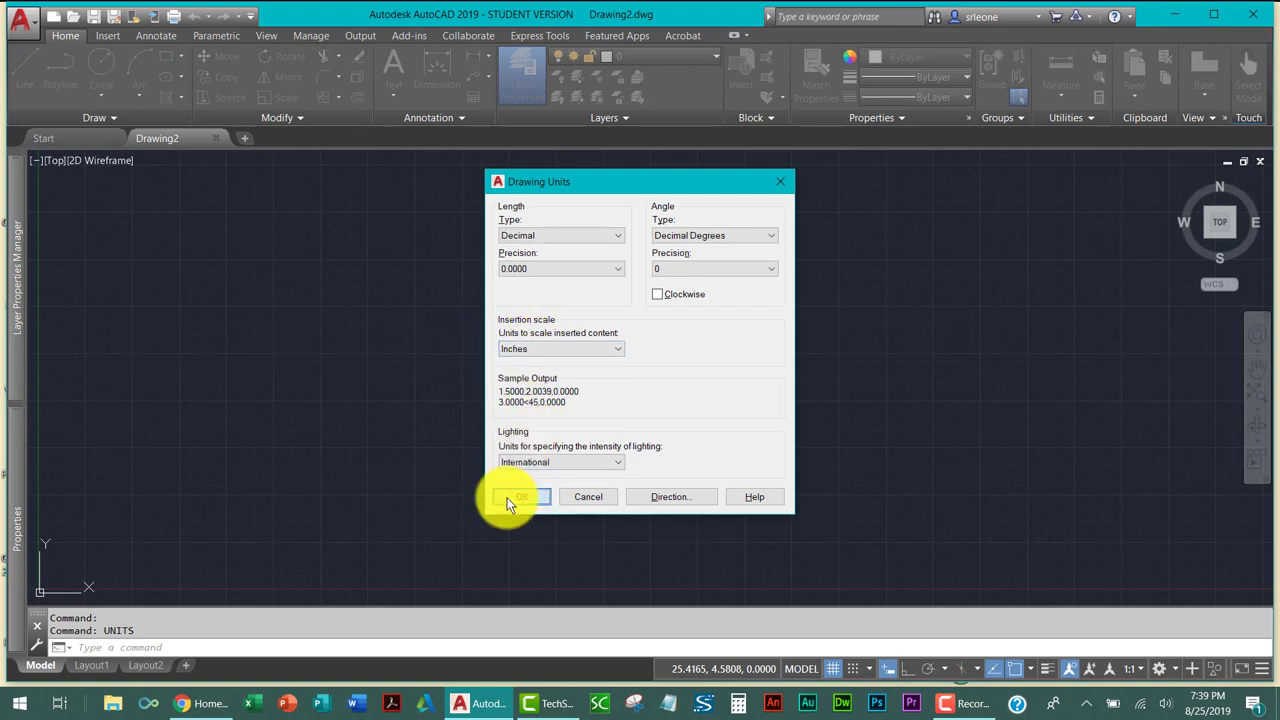
click(520, 497)
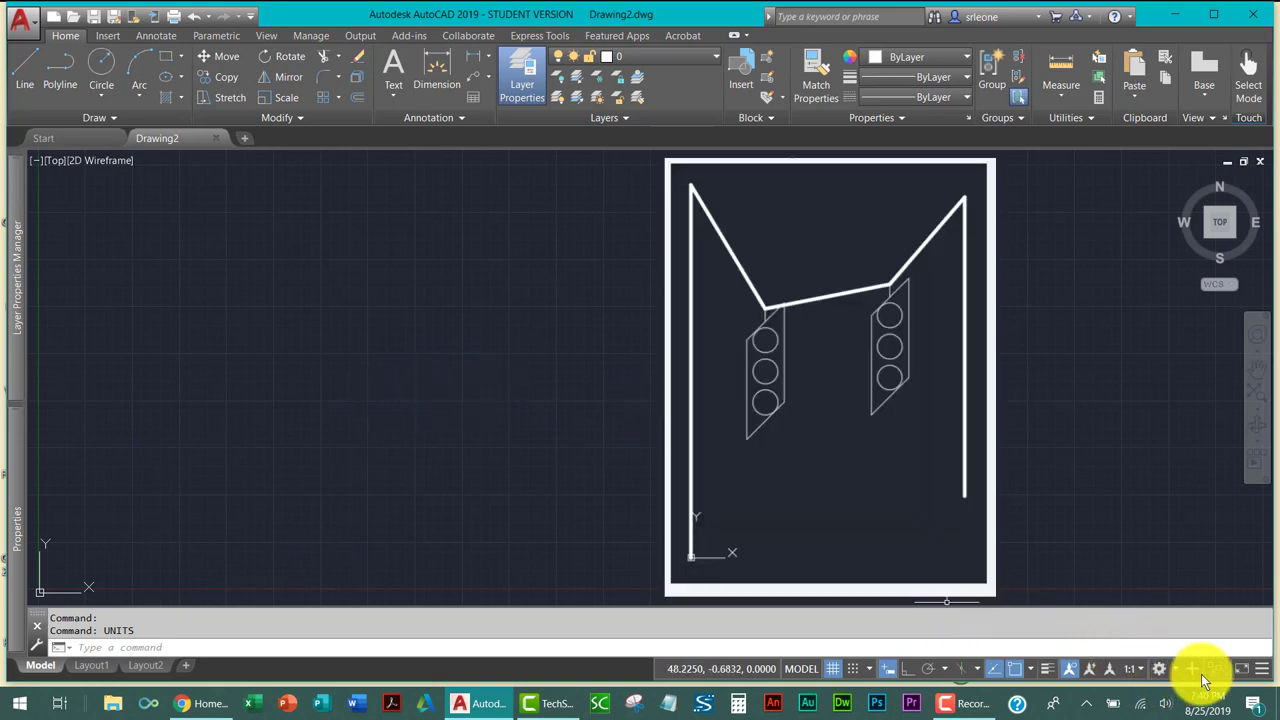
Add LineWeight to the status bar through Customization and switch lineweight display on.
click(1262, 669)
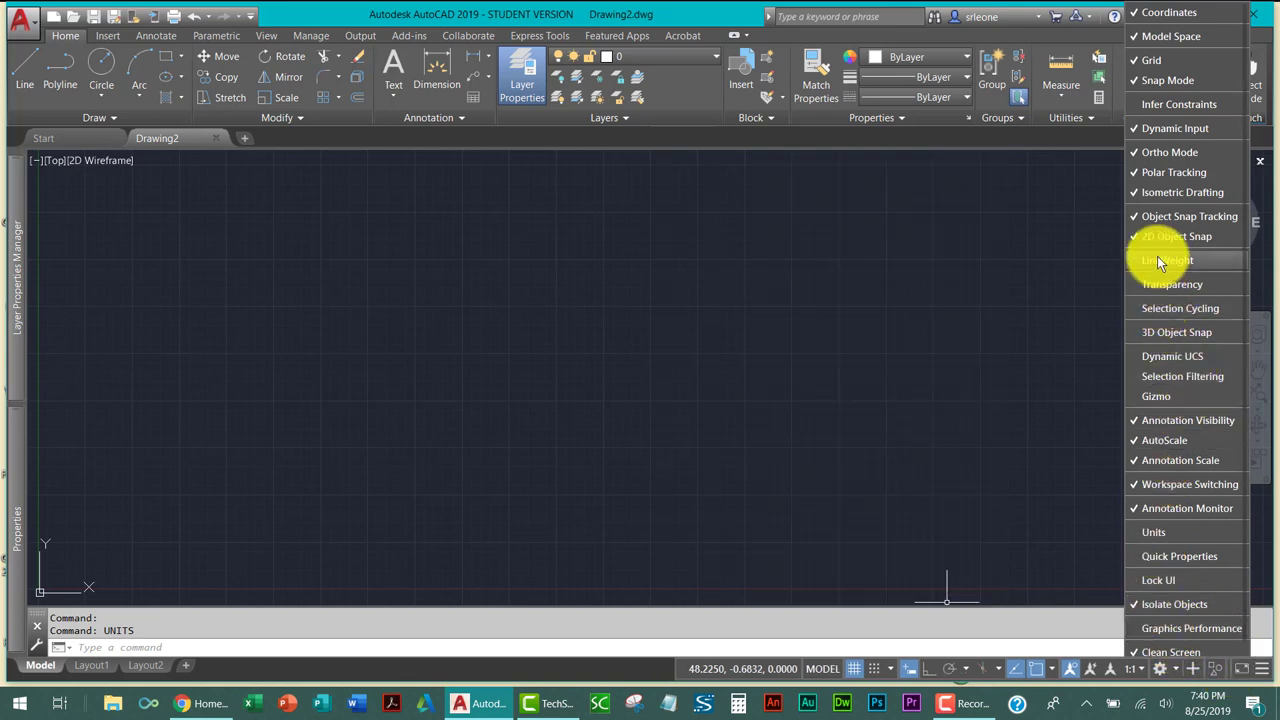
click(978, 376)
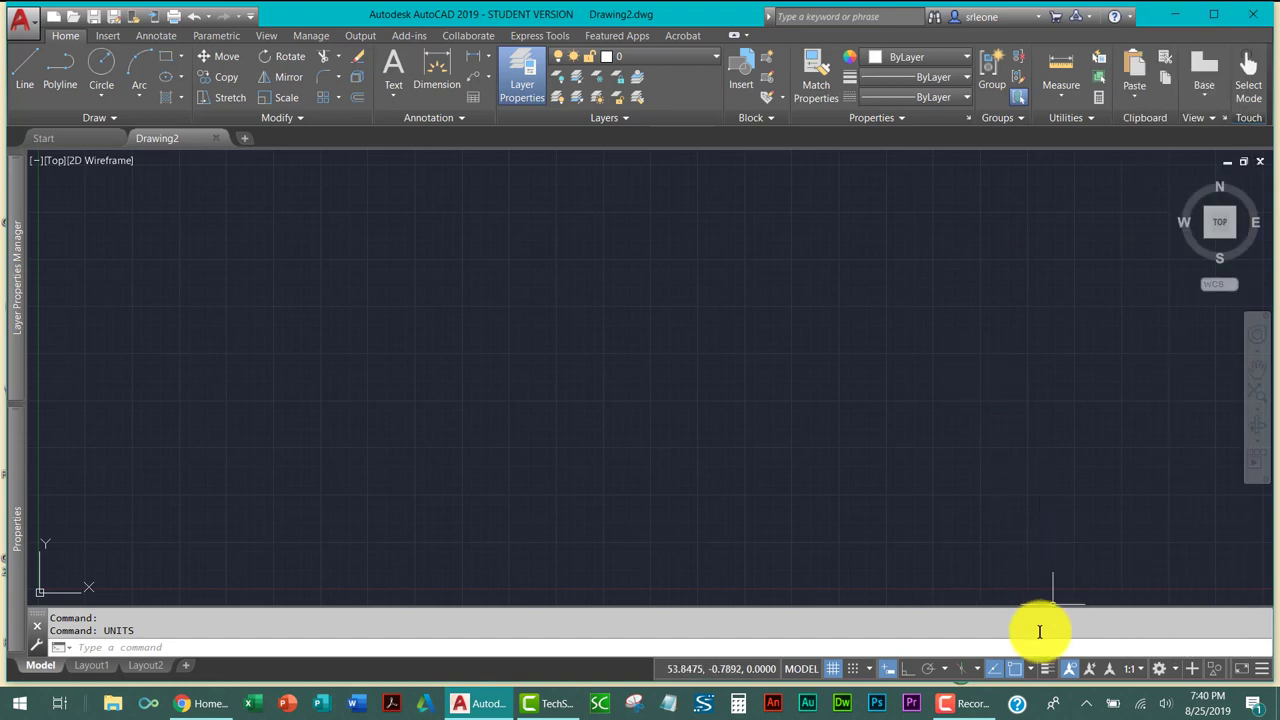
click(1047, 667)
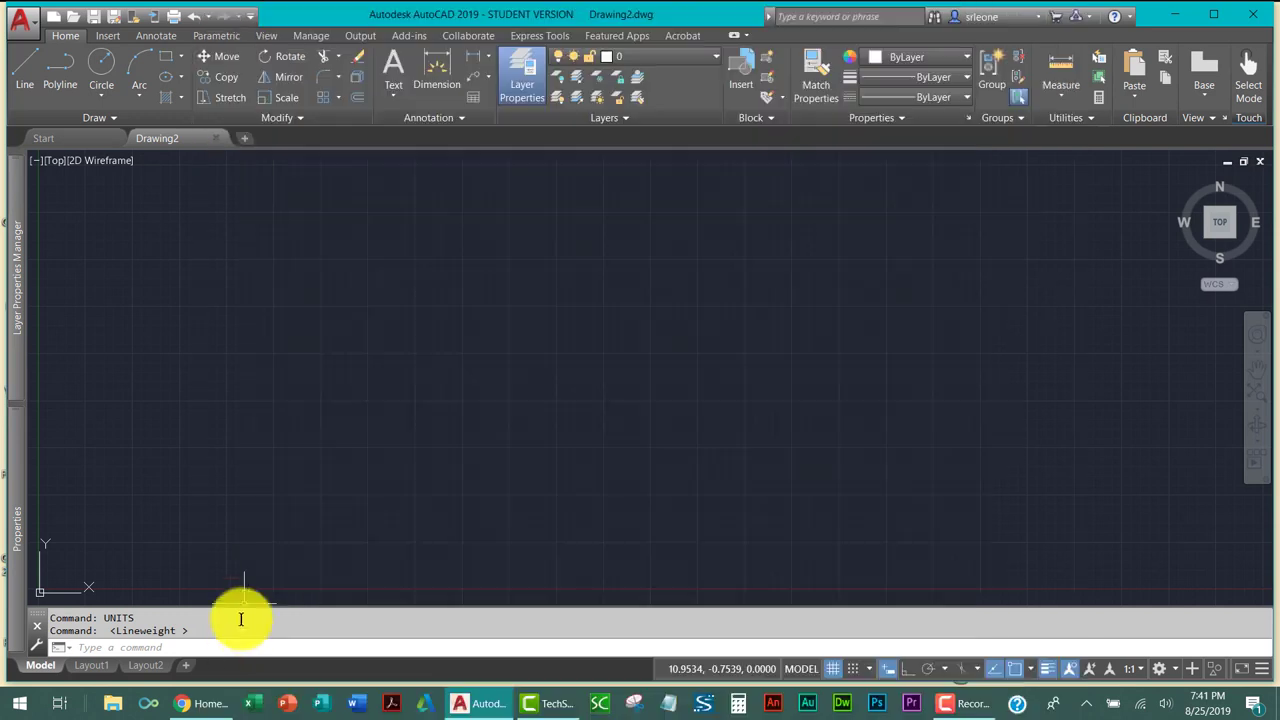
click(229, 651)
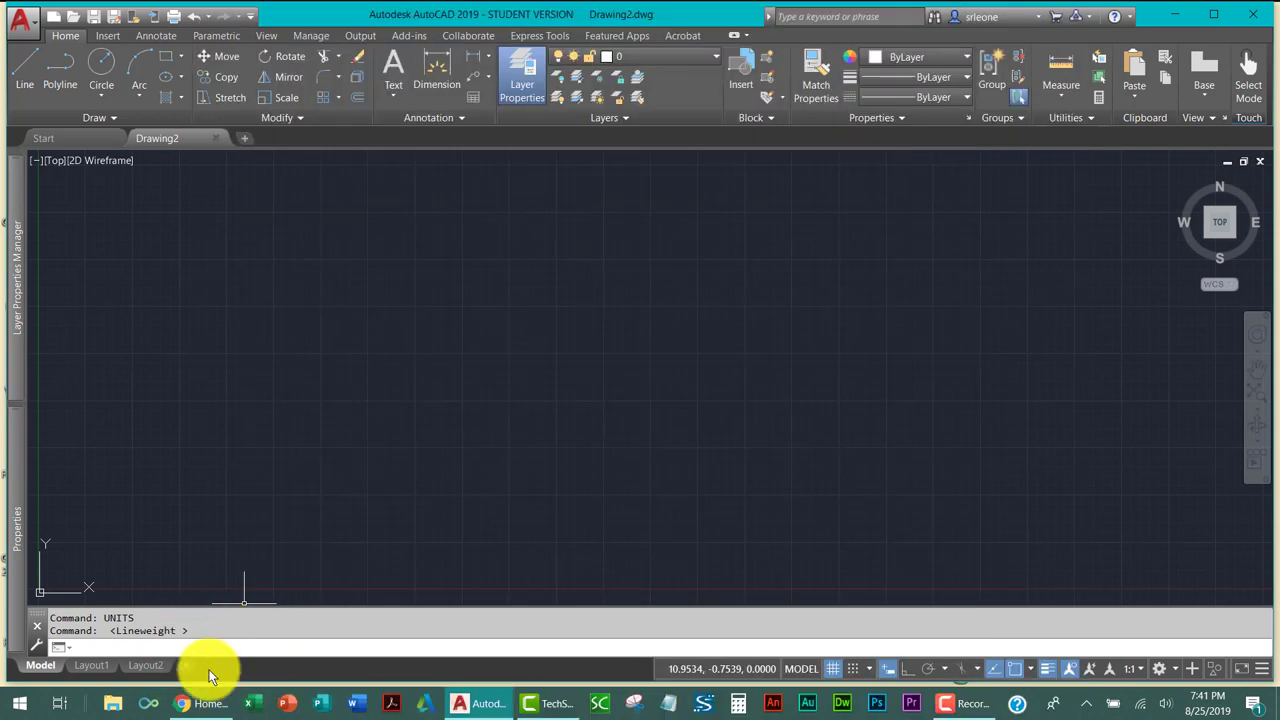
key(Escape)
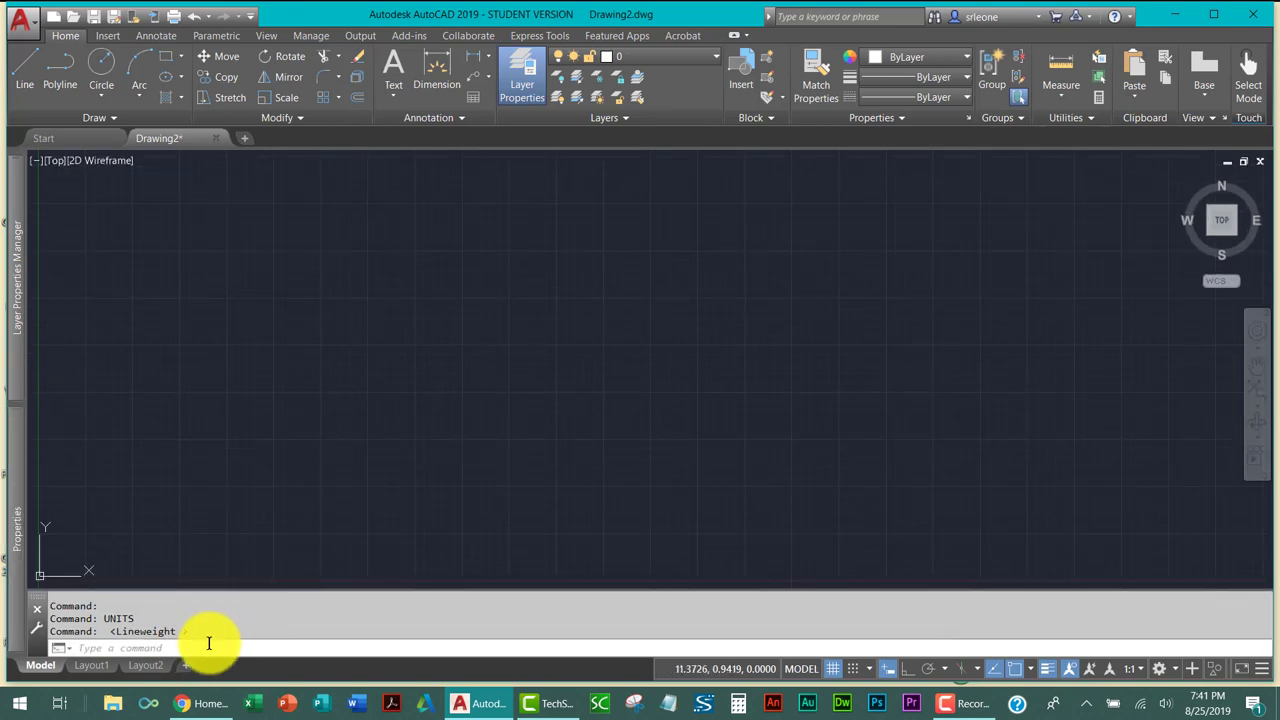
click(208, 646)
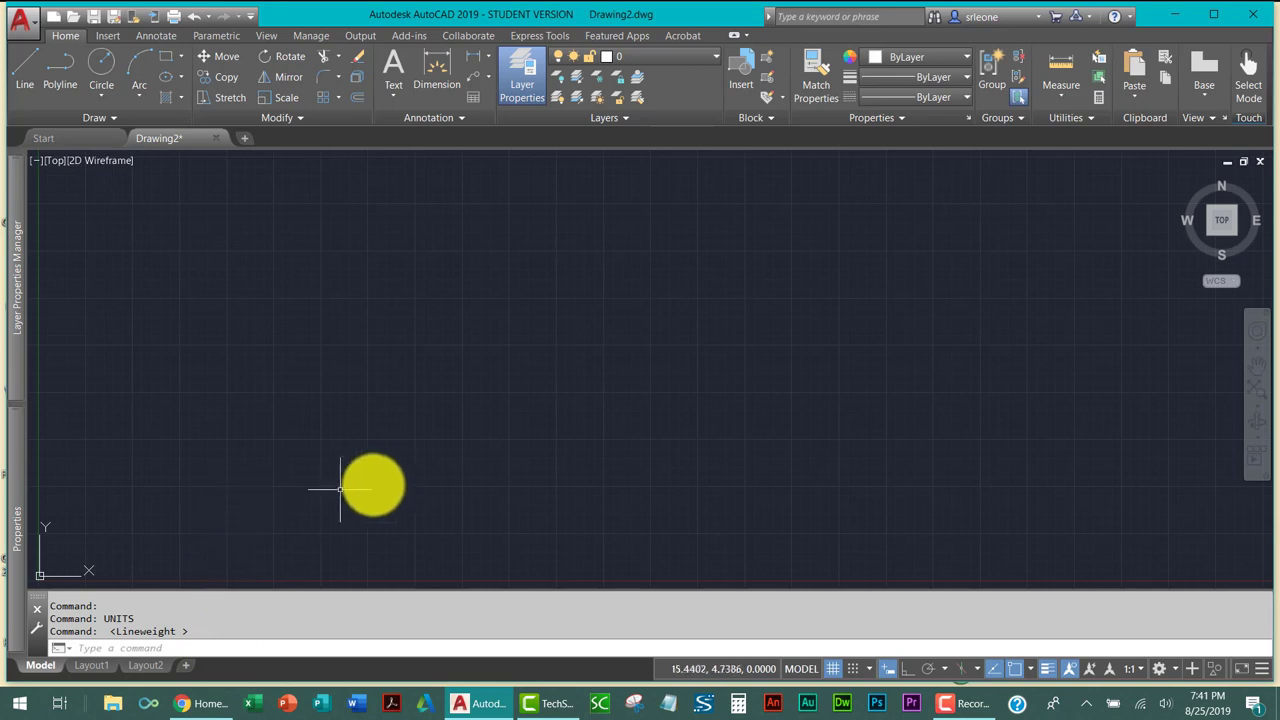
click(1262, 669)
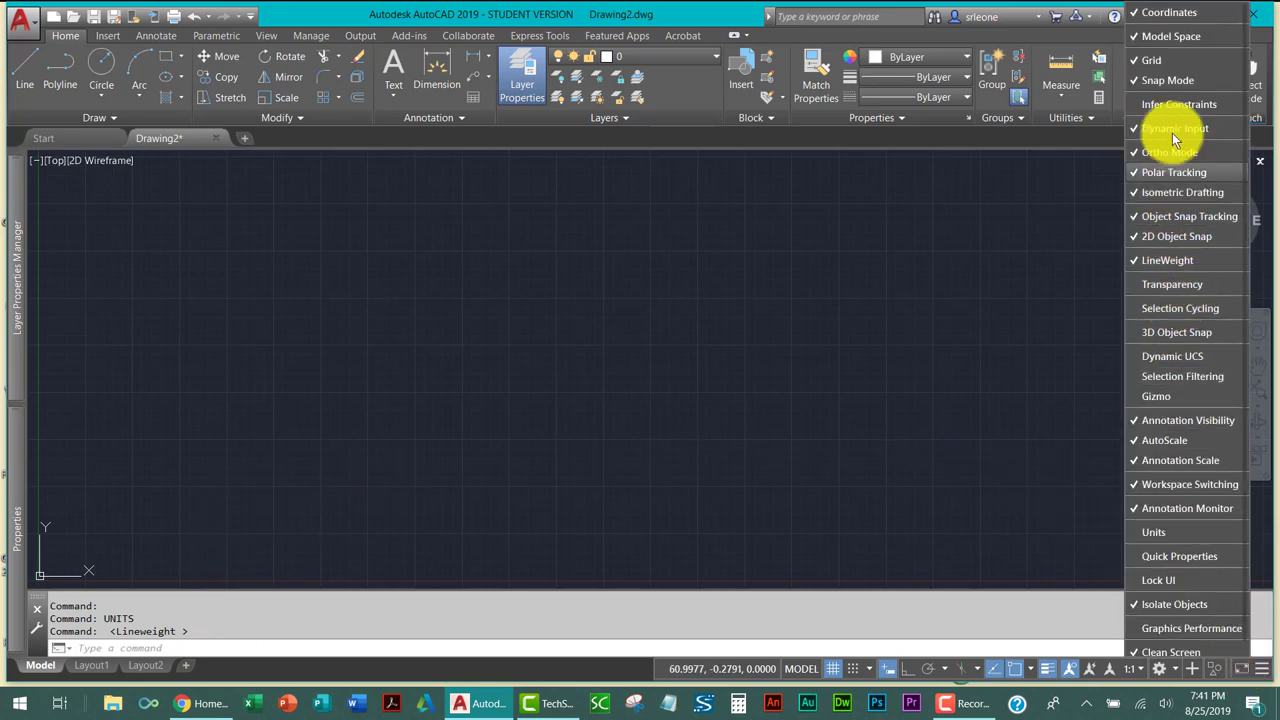
click(584, 486)
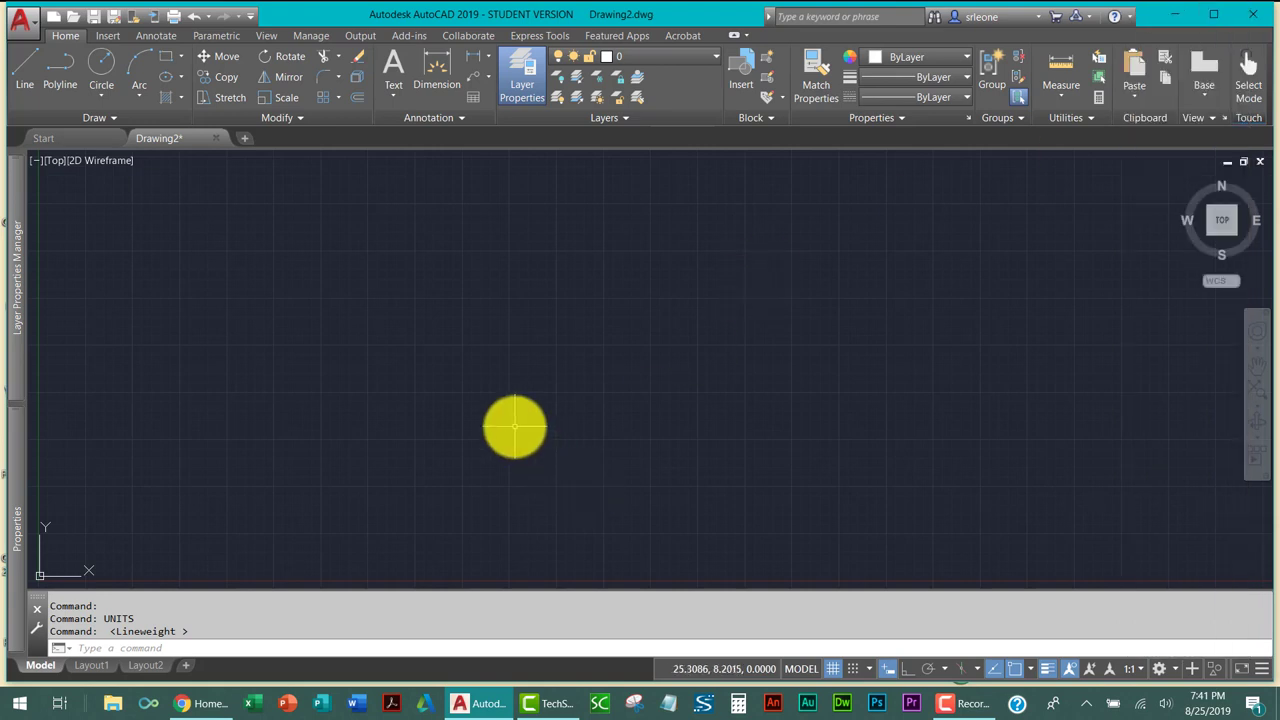
text(l)
key(Return)
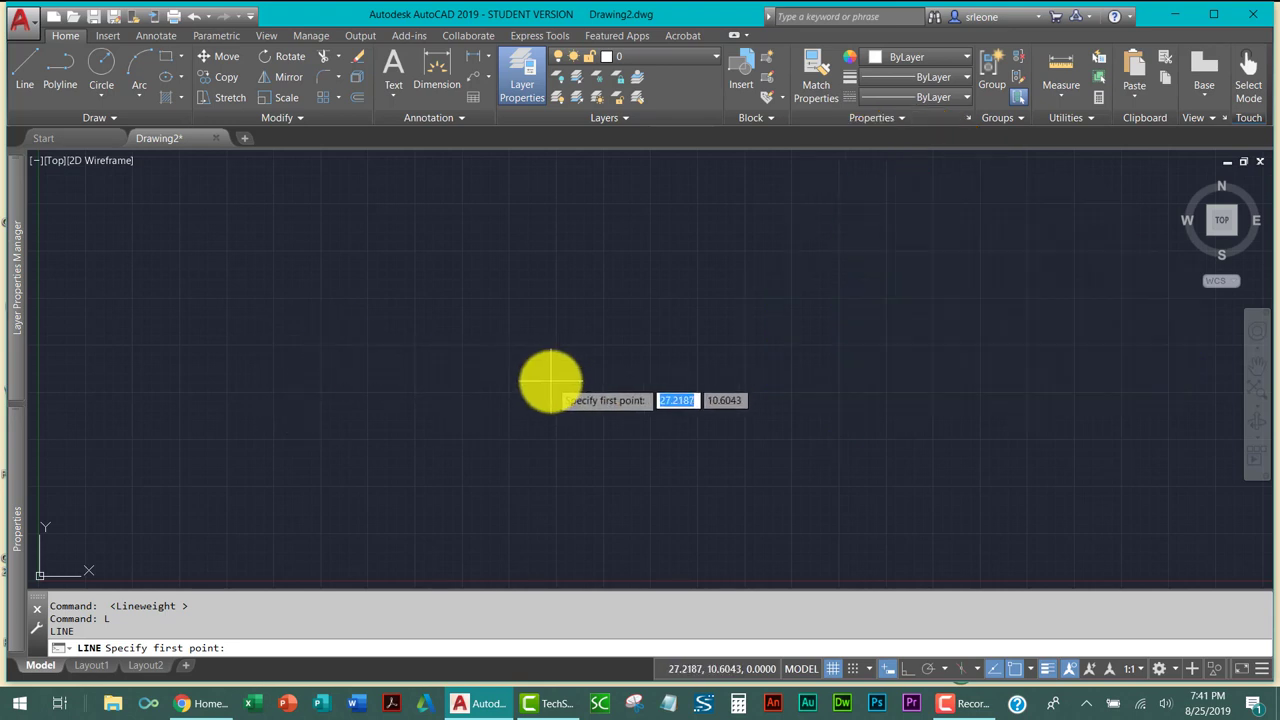
key(BackSpace)
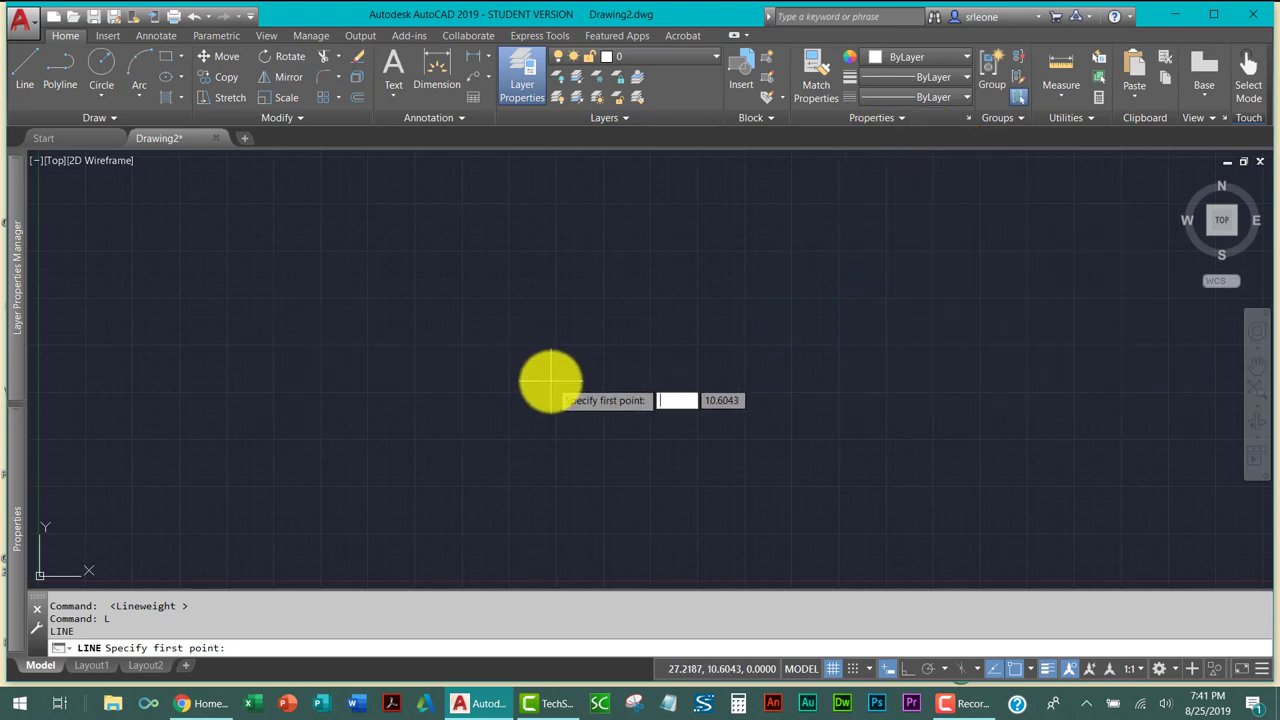
key(Escape)
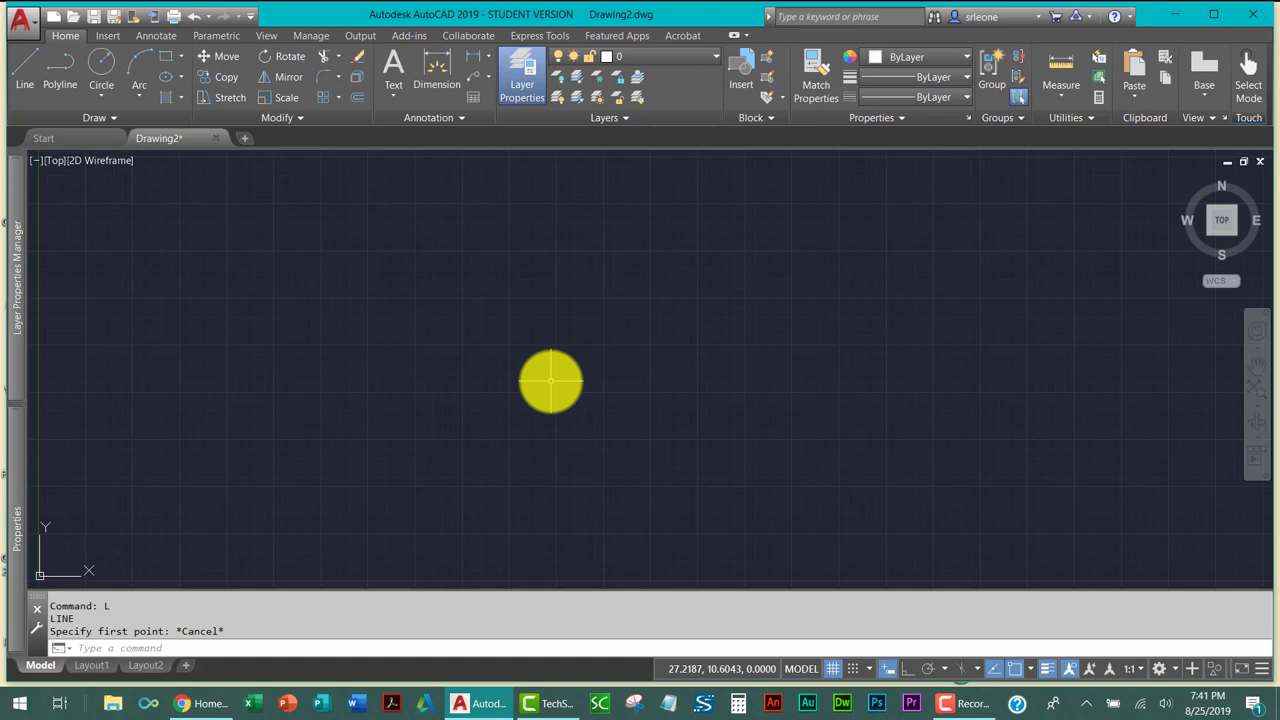
click(108, 648)
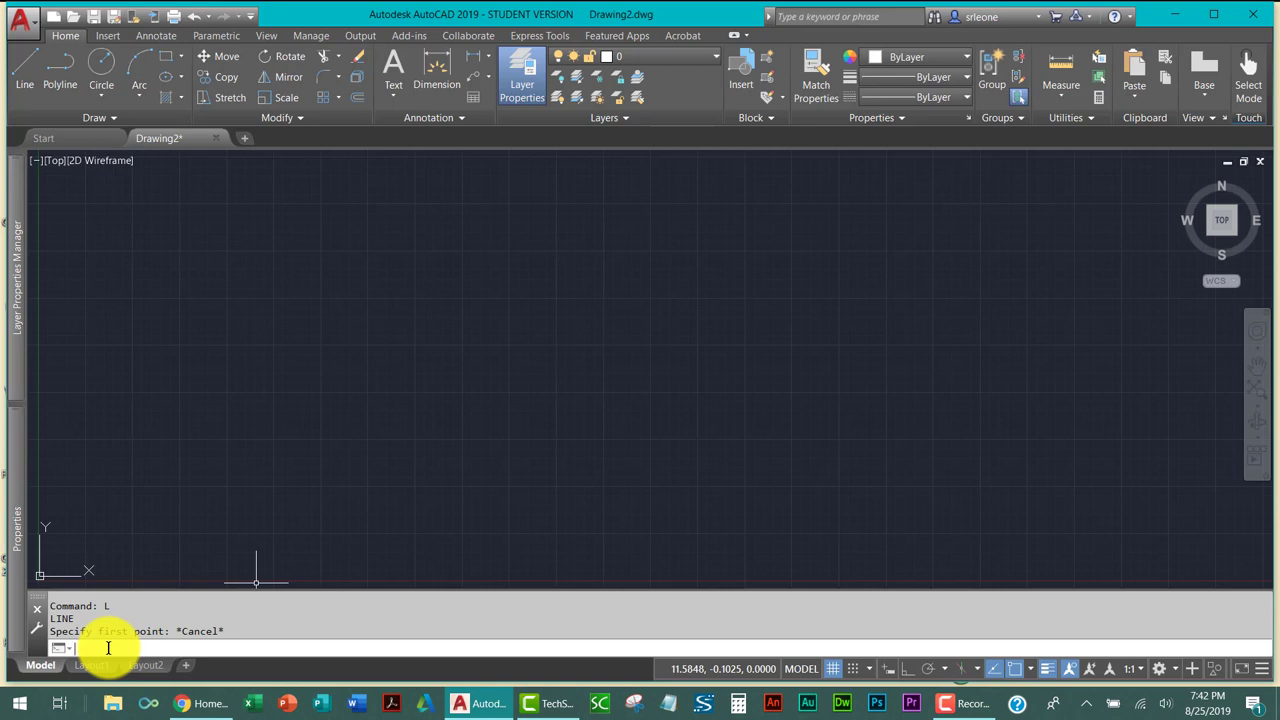
Start a LINE at 0,0 and draw the first segment up to 0,30.
text(0,0)
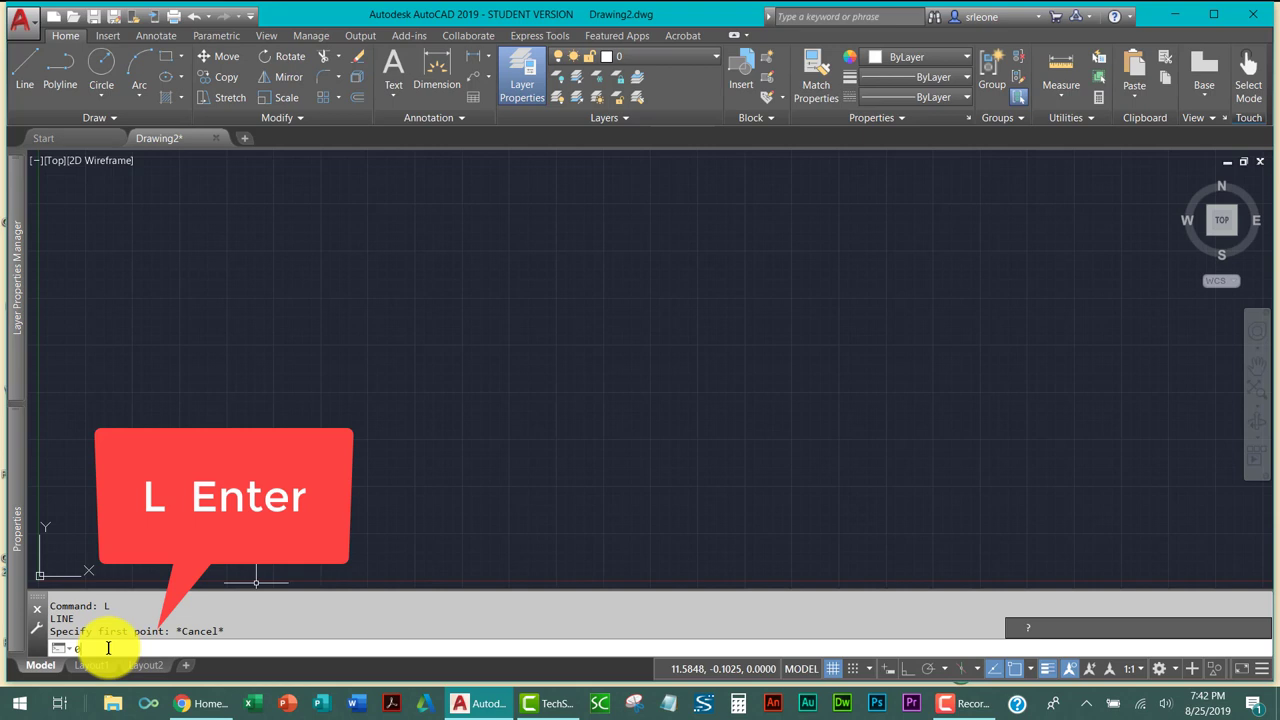
text(L)
key(Return)
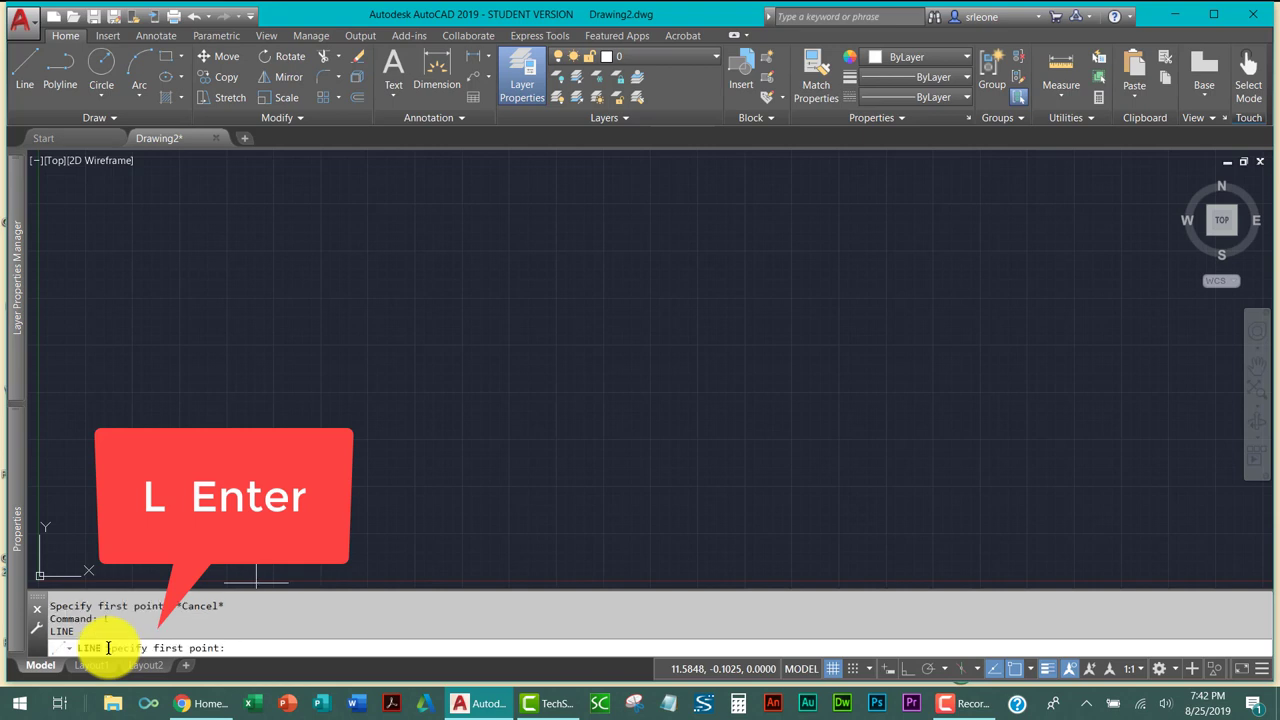
text(0,0)
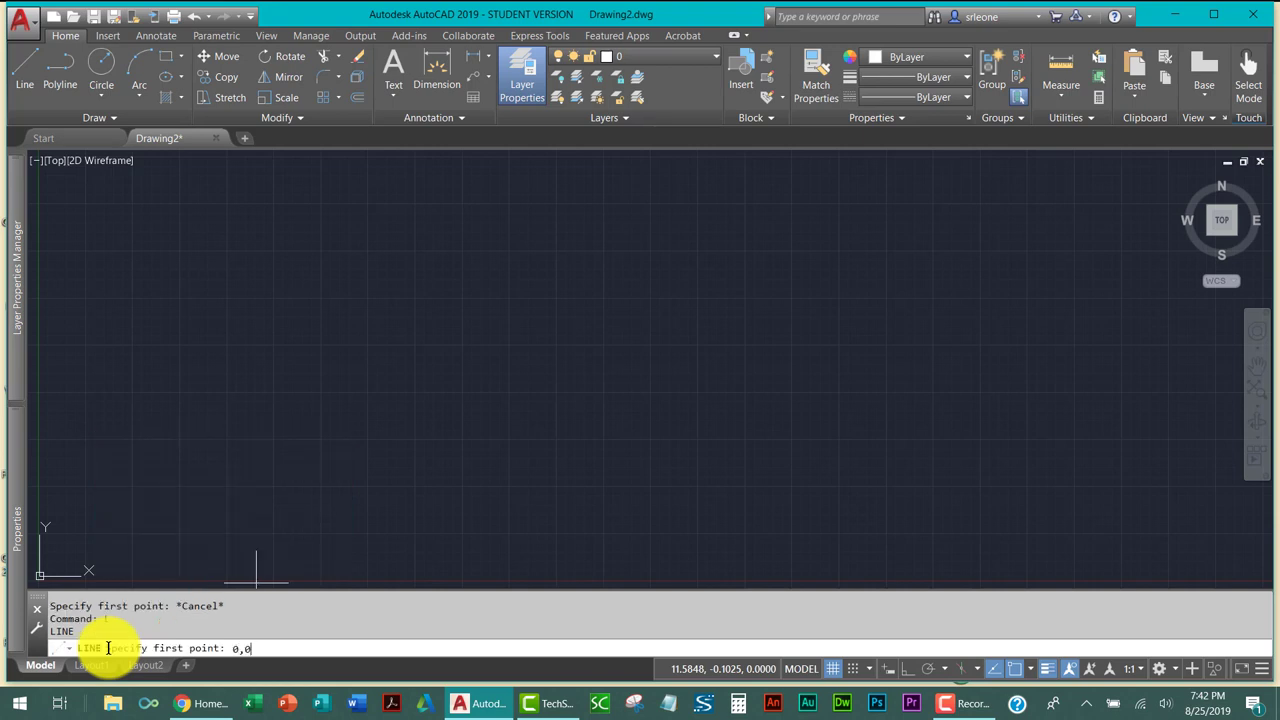
key(Return)
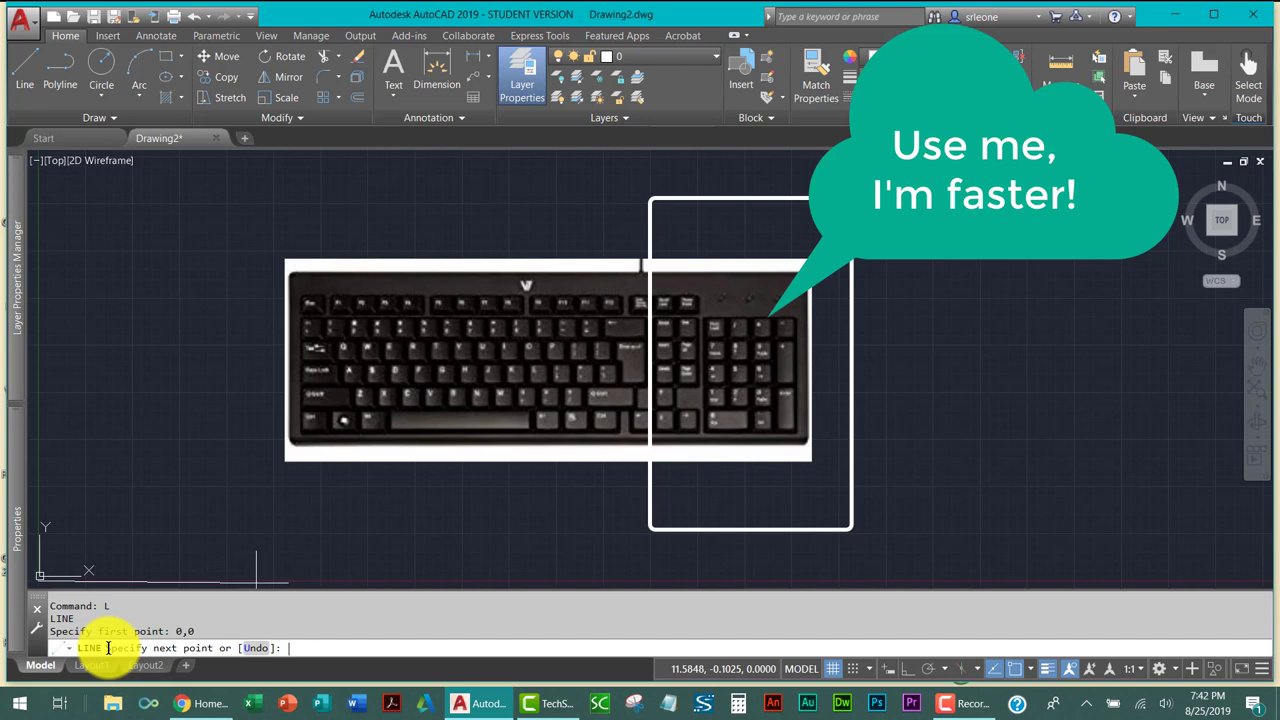
text(0,30)
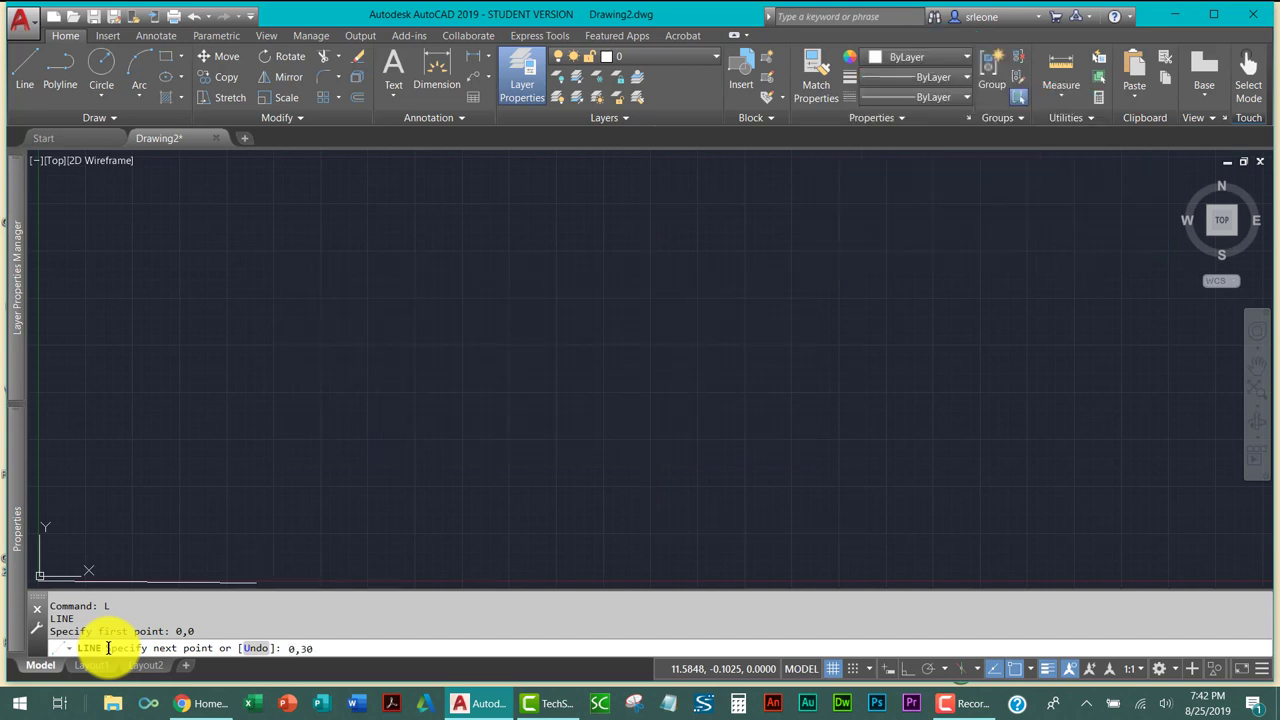
key(Return)
scroll(160, 440, down, 5)
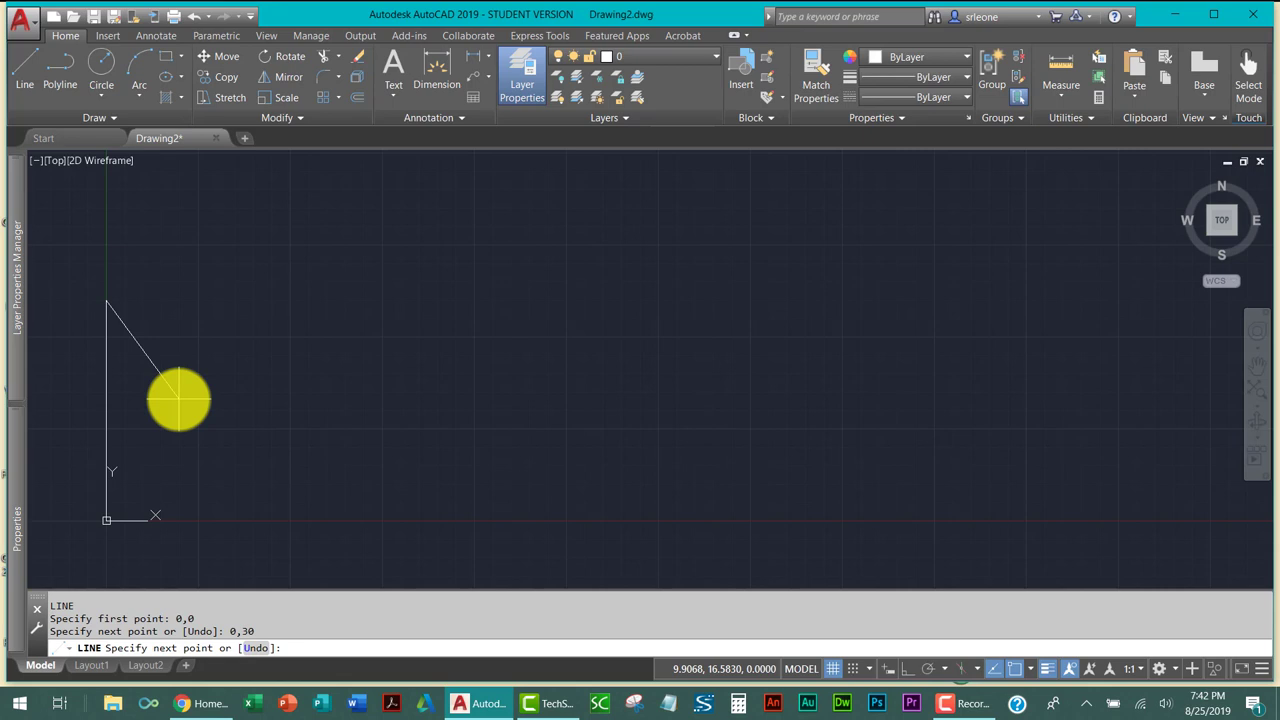
Continue the line through 6,20, 16,22, 22,29 and 22,5, then end the command.
text(6,20)
key(Return)
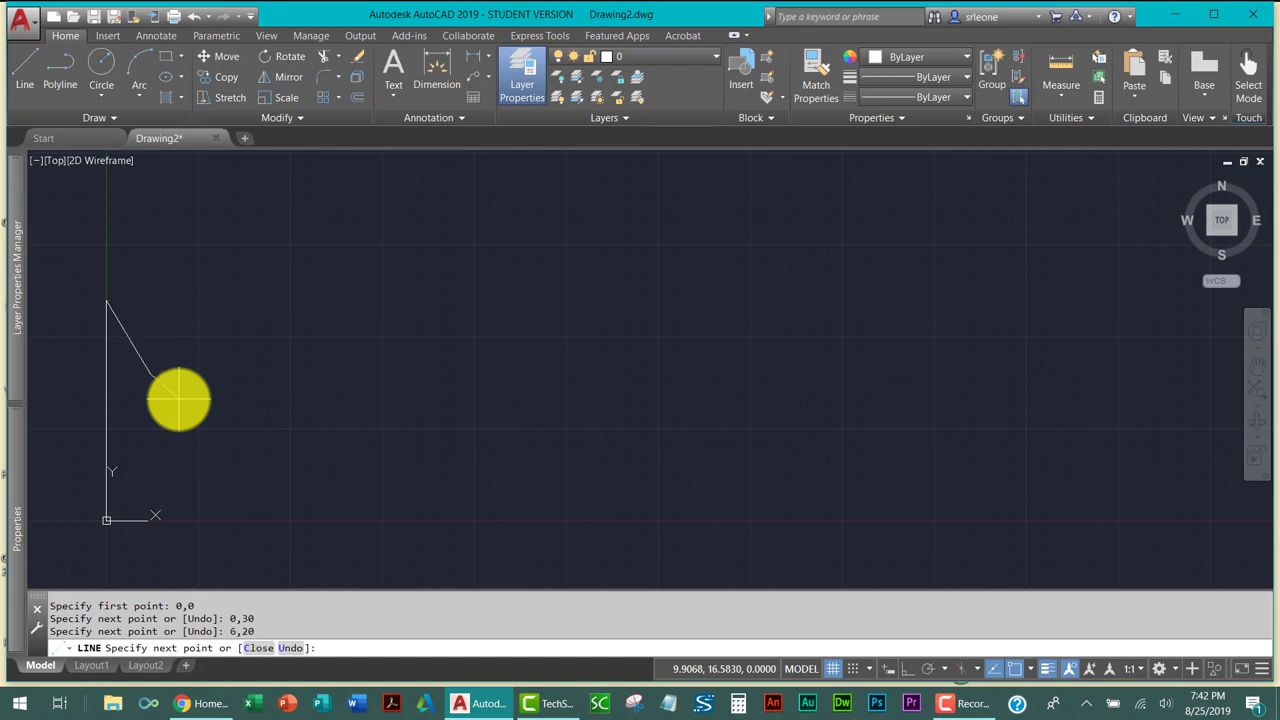
text(16,22)
key(Return)
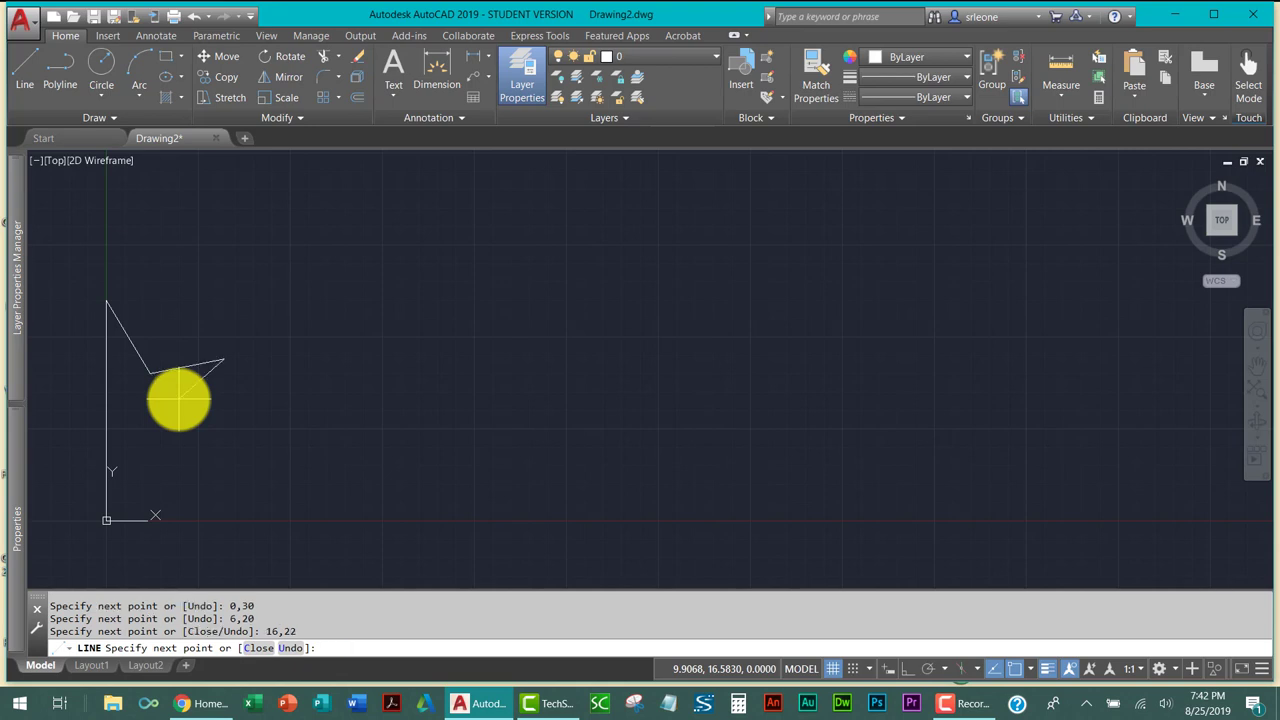
text(22,29)
key(Return)
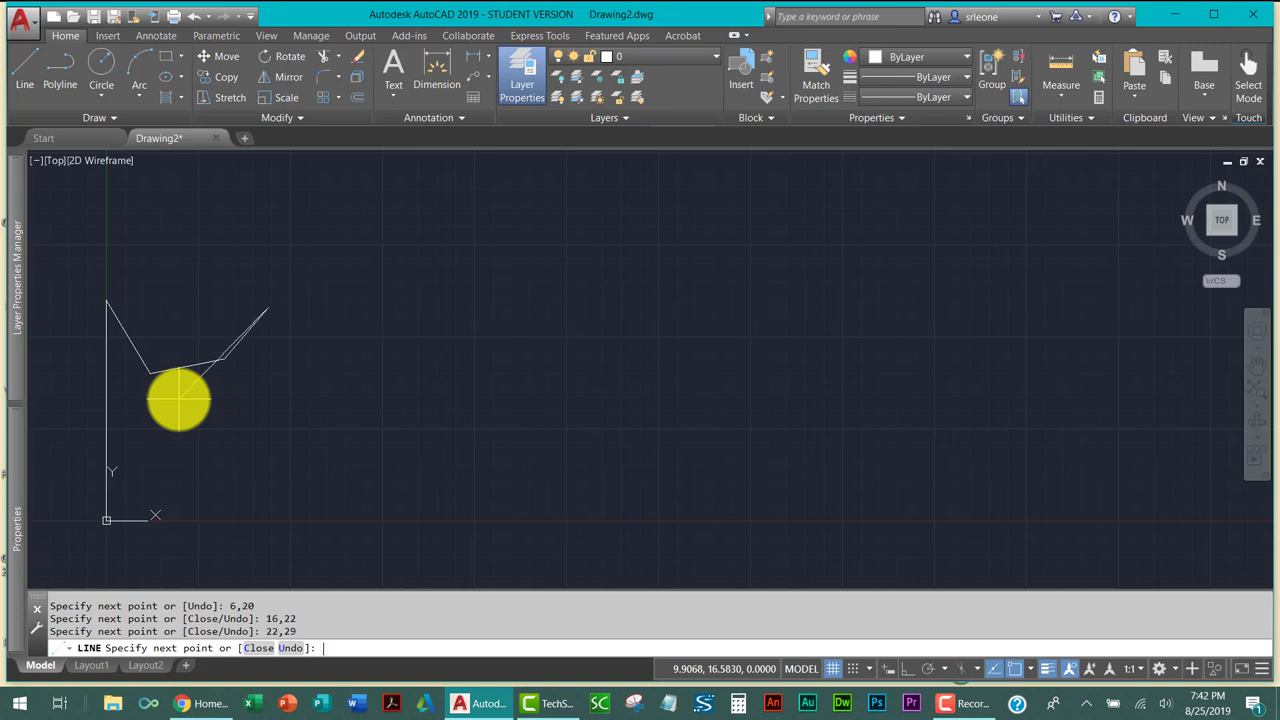
text(22,5)
key(Return)
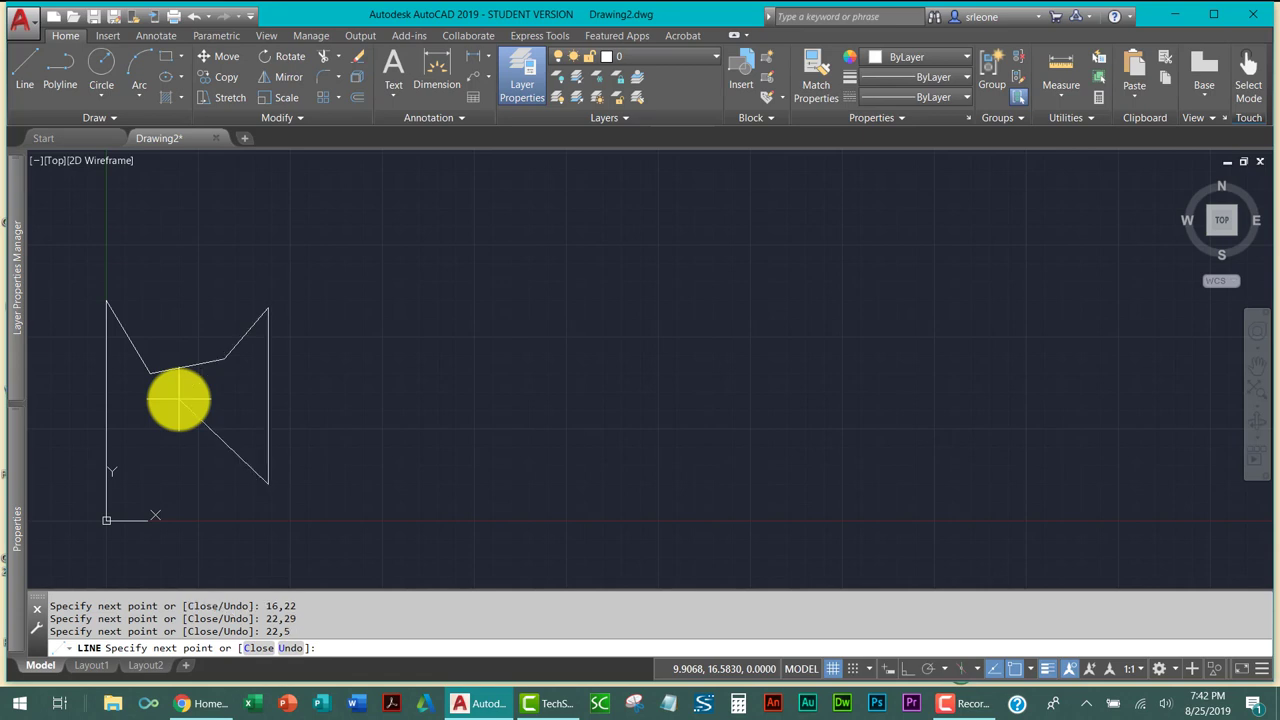
key(Return)
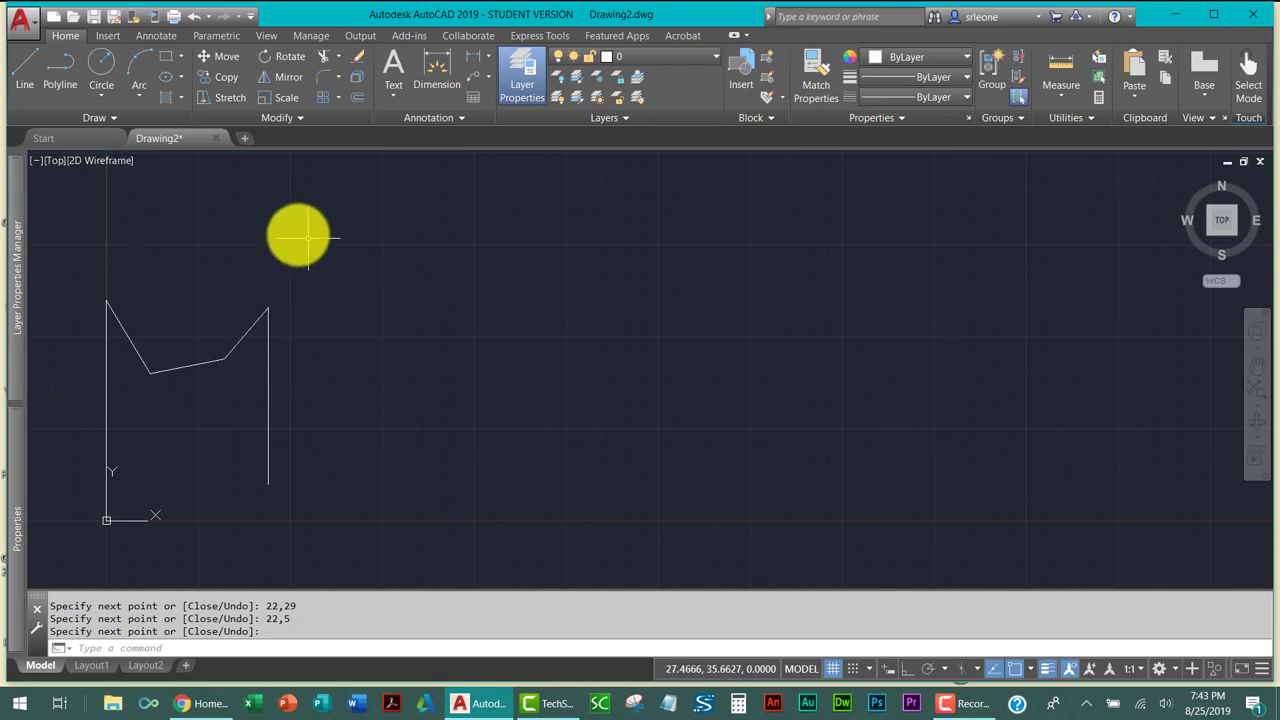
Crossing-select all the M lines and set their lineweight to 0.50 mm.
click(312, 272)
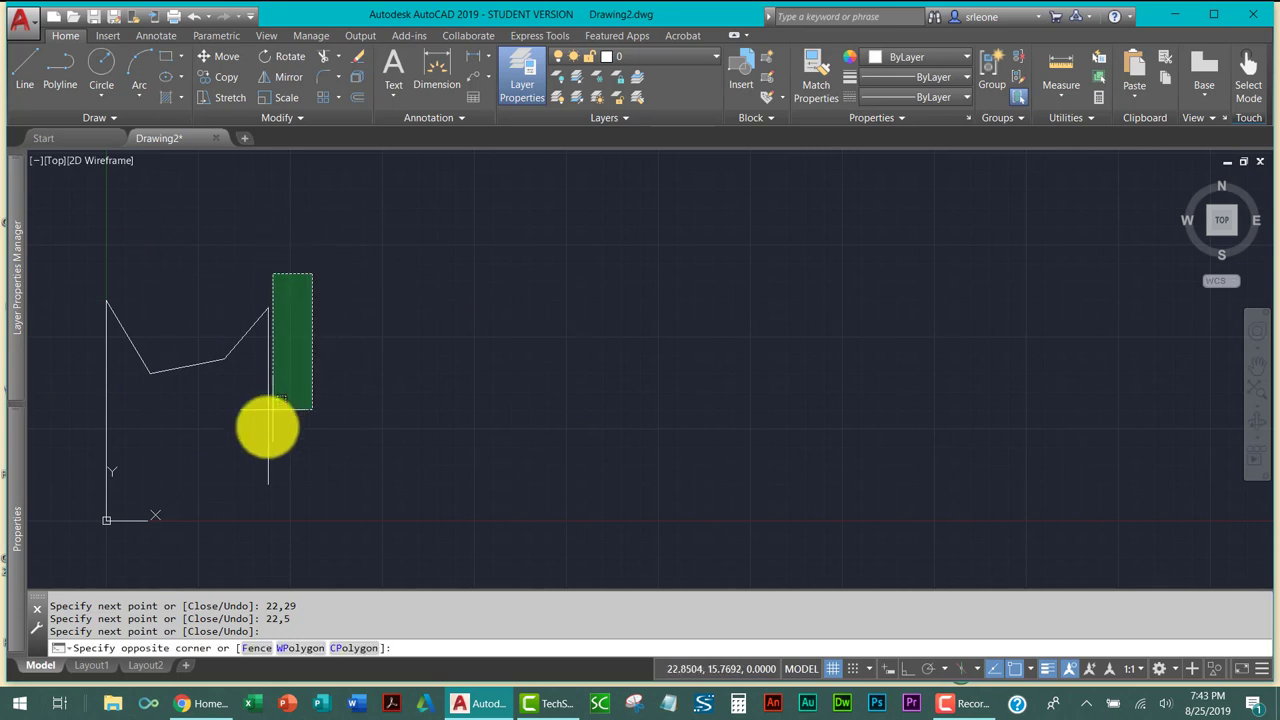
click(70, 513)
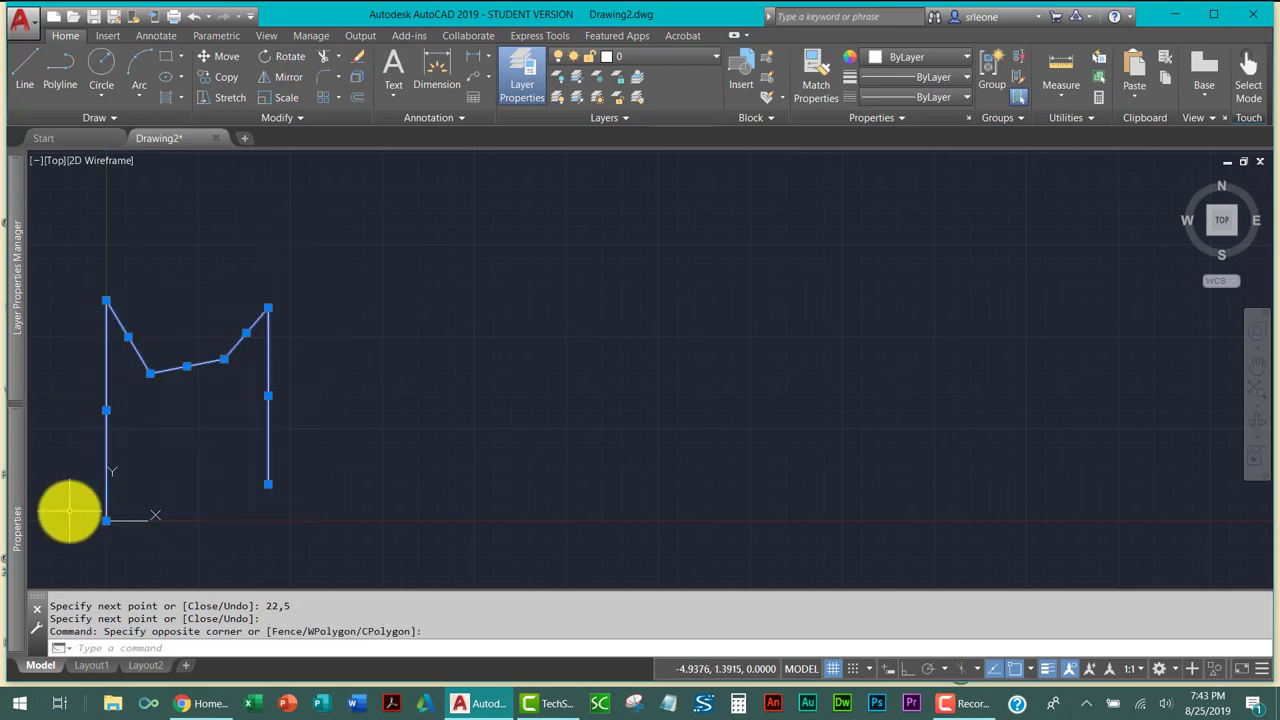
click(905, 76)
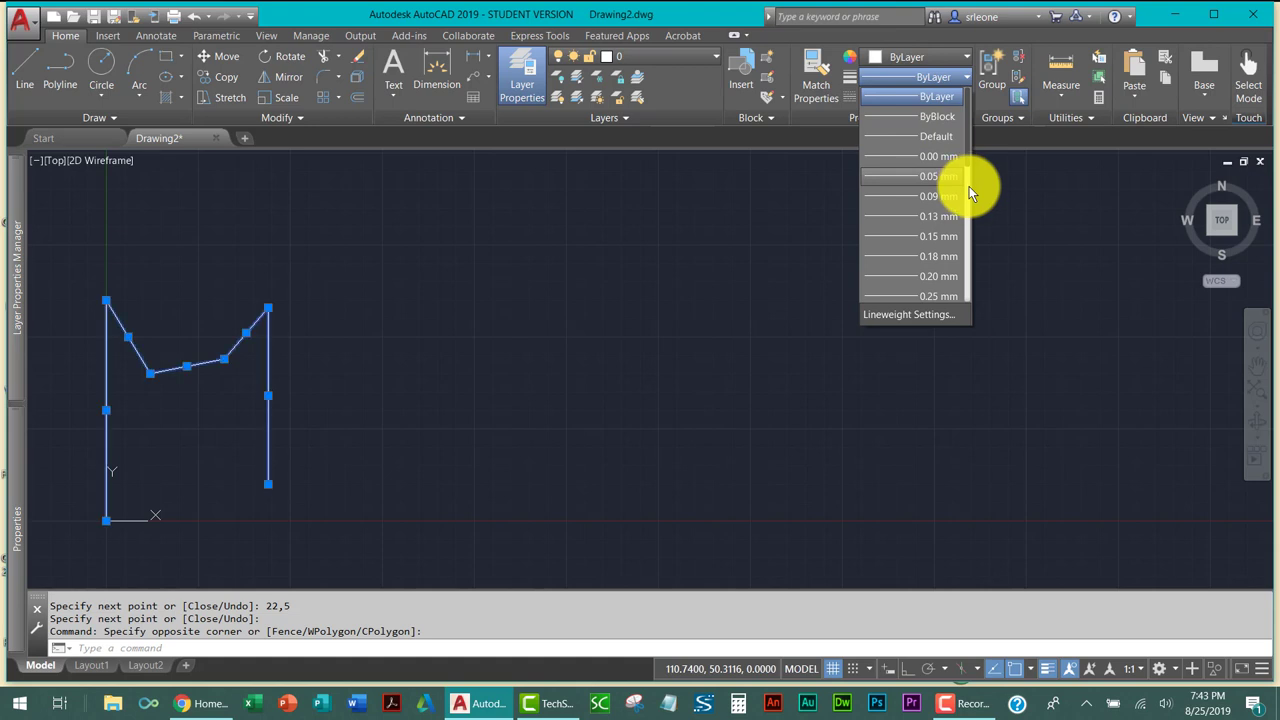
scroll(969, 186, down, 3)
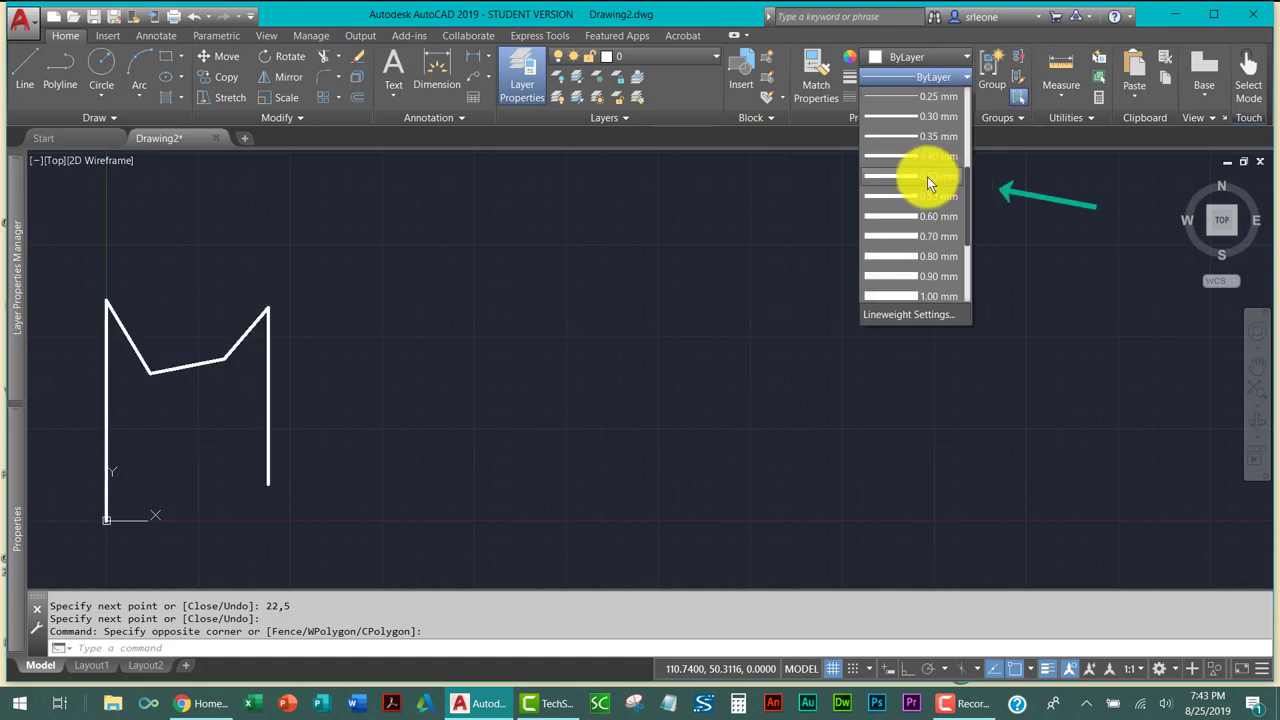
click(927, 176)
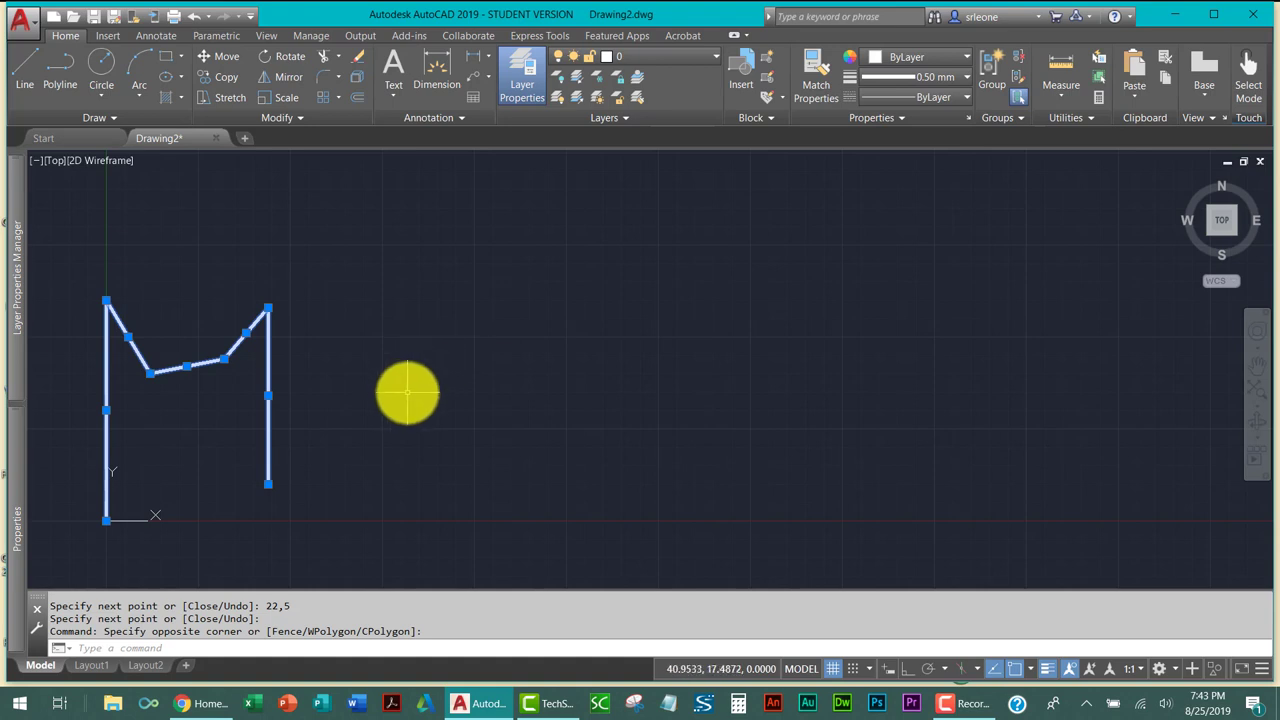
Clear the selection so the 0.50 mm M outline sits unselected.
key(Escape)
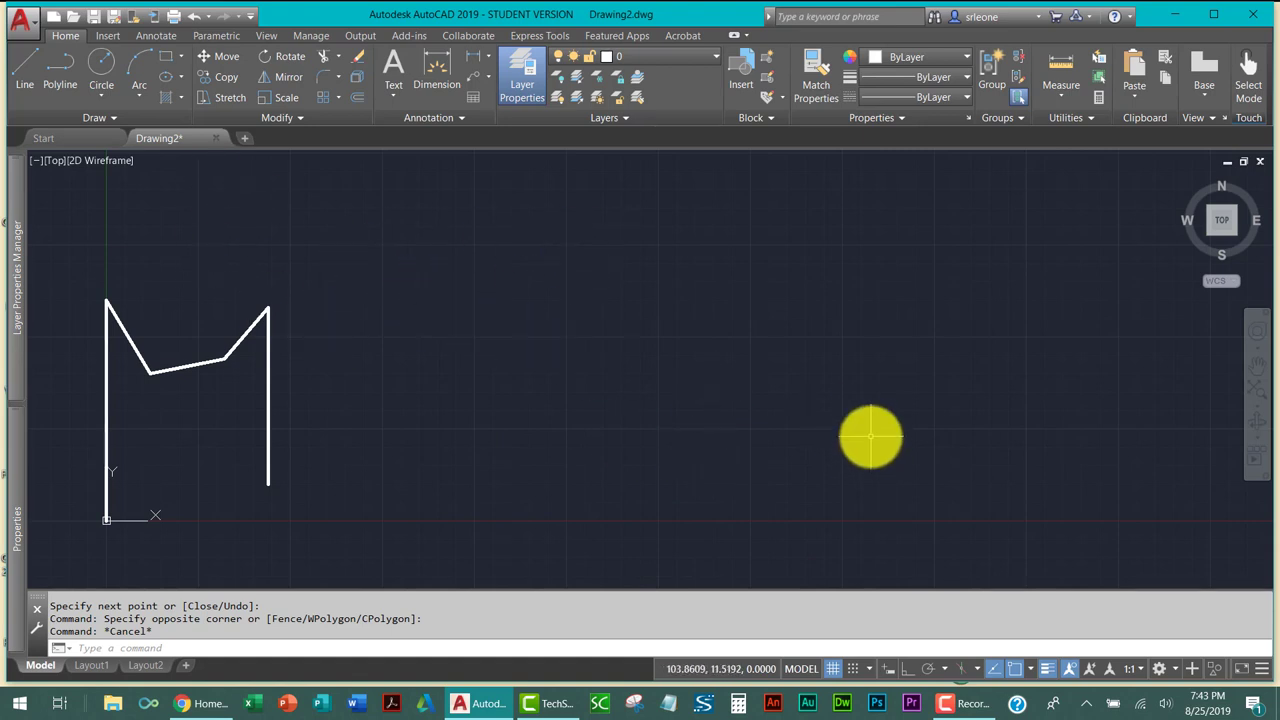
mouse_move(972, 707)
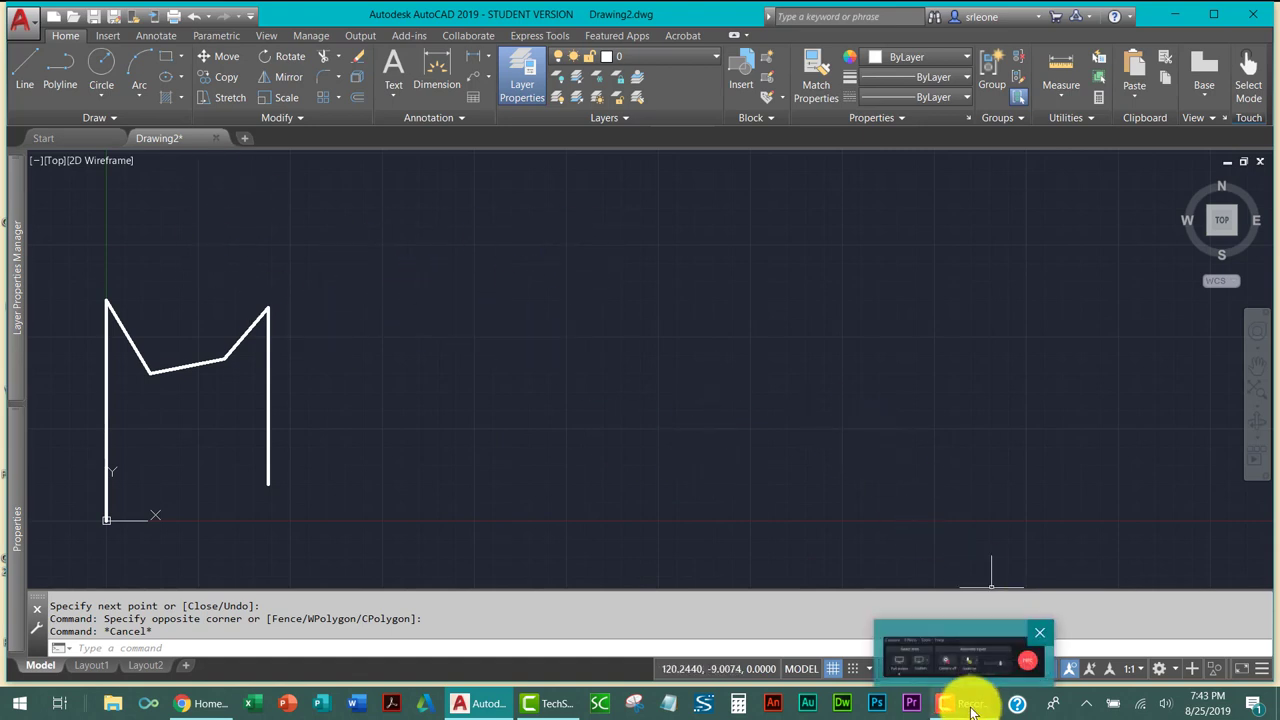